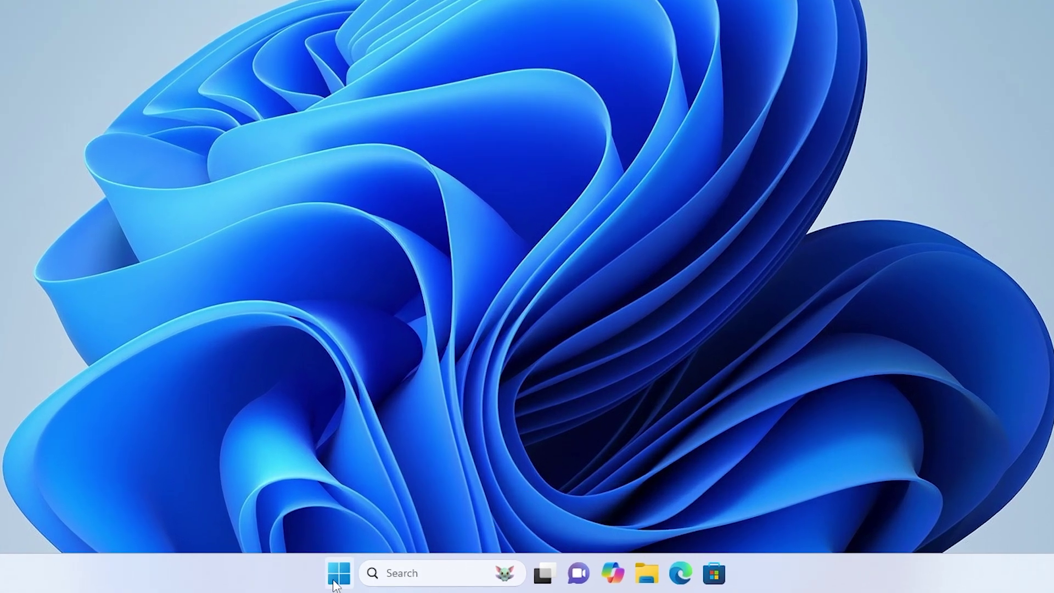
# Step: Search Start for %localappdata% and open the best-match local AppData folder
pyautogui.click(335, 581)
pyautogui.write('%localappdata%')
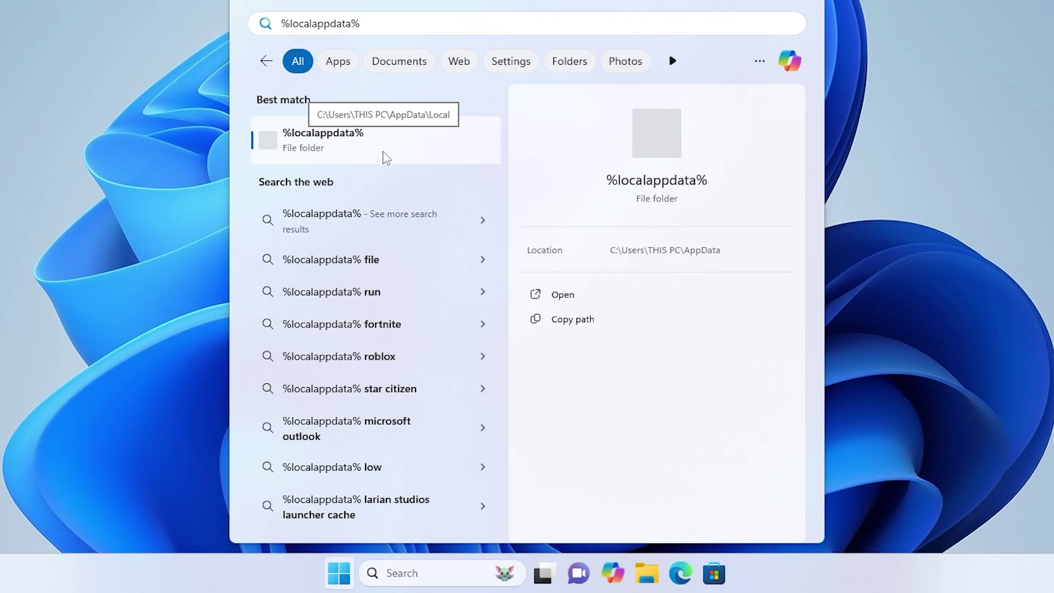
pyautogui.click(383, 151)
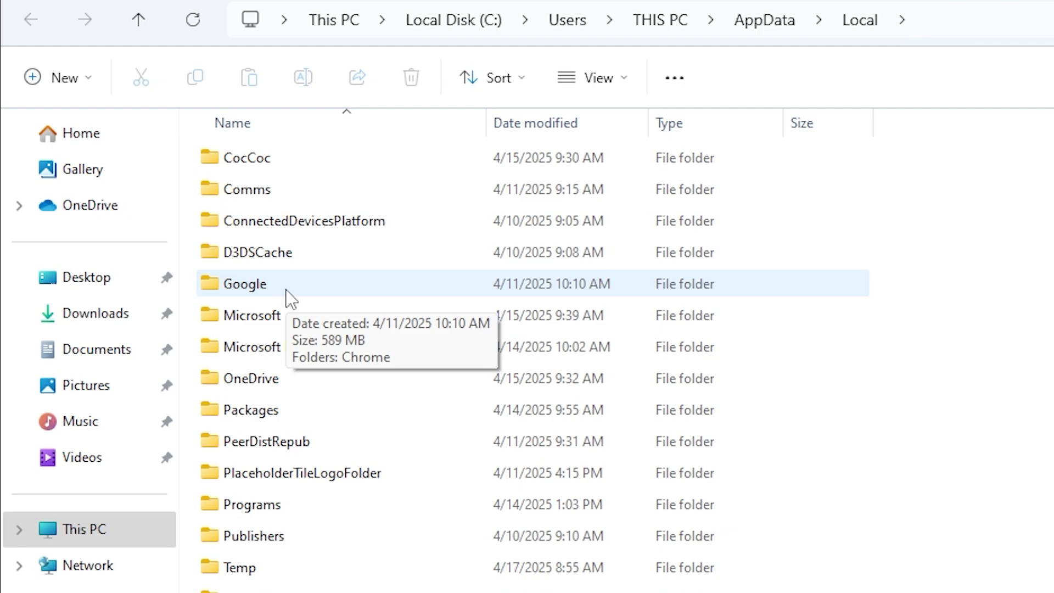
# Step: Browse through Google, Chrome and User Data into Chrome's Default profile folder
pyautogui.doubleClick(286, 289)
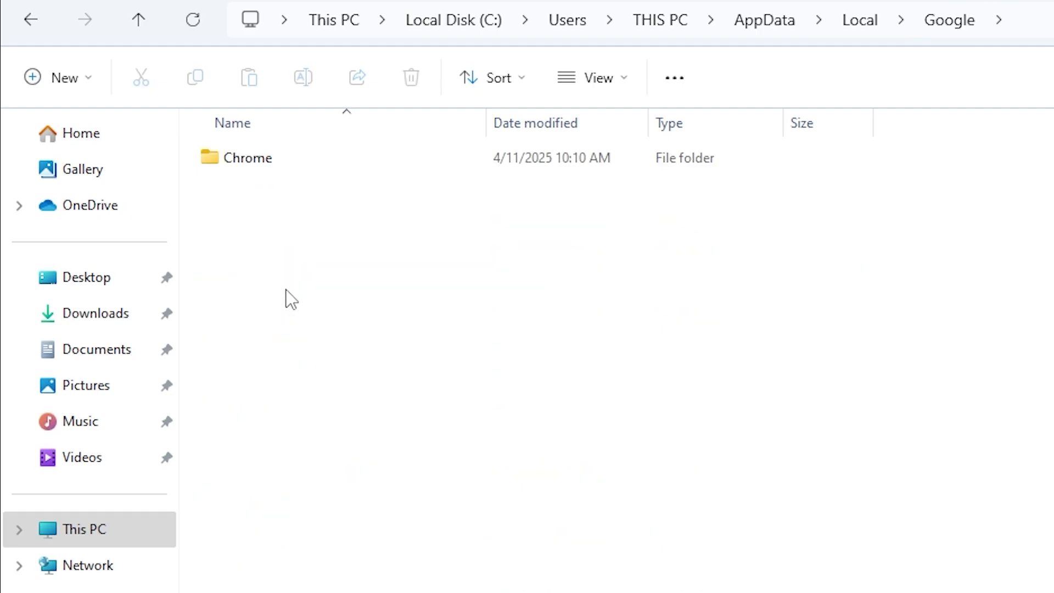
pyautogui.doubleClick(326, 156)
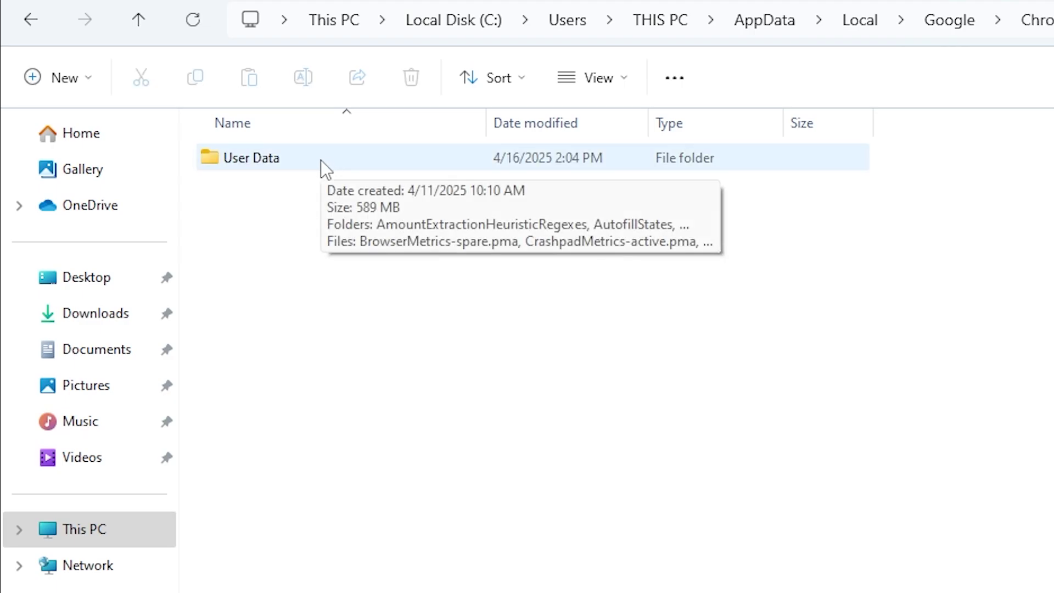
pyautogui.doubleClick(321, 160)
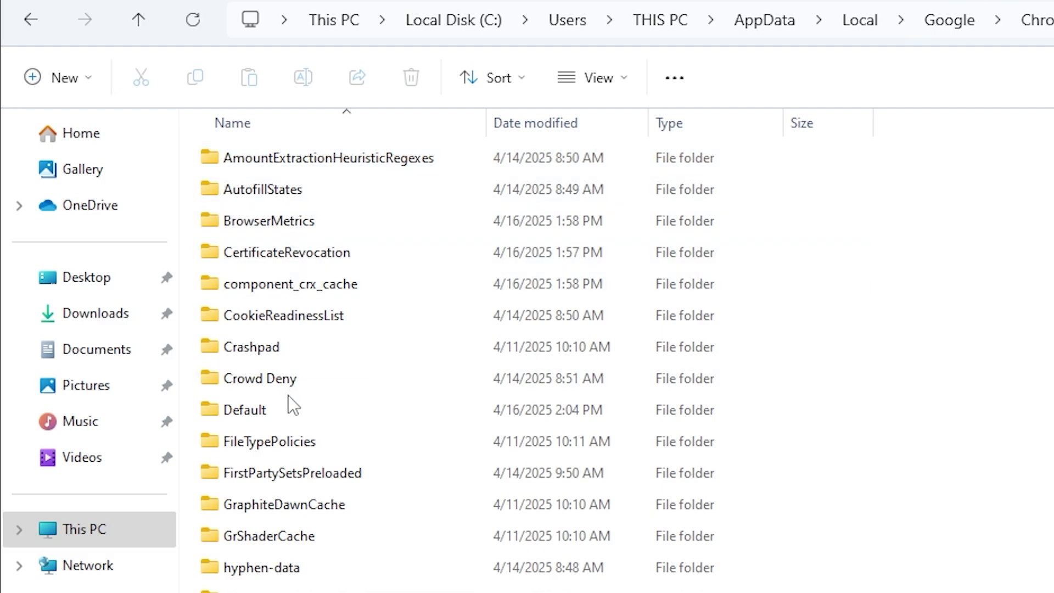
pyautogui.doubleClick(269, 409)
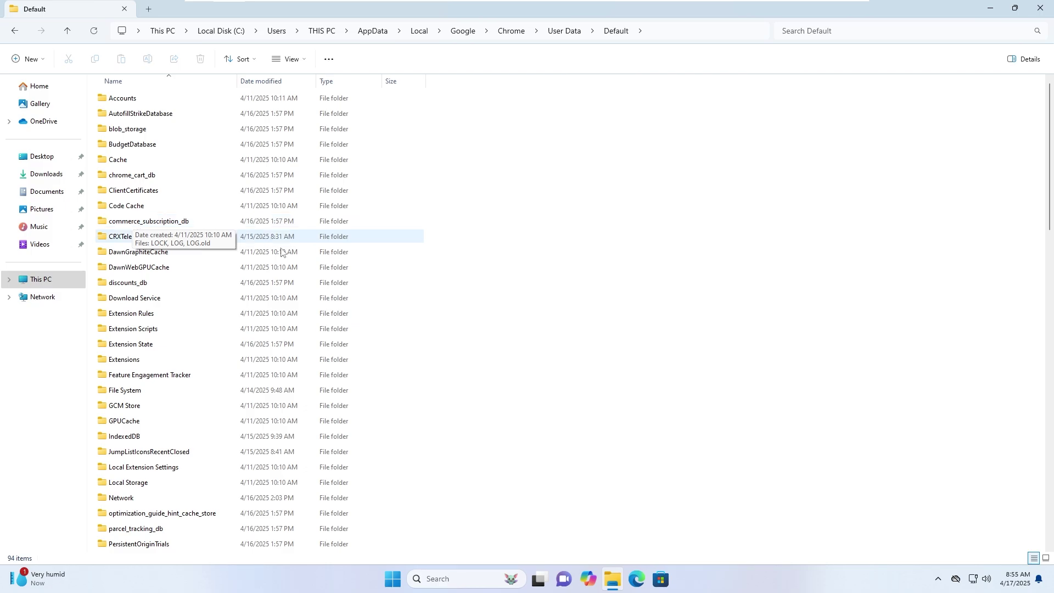
pyautogui.scroll(-5, 305, 271)
pyautogui.scroll(-4, 309, 276)
pyautogui.scroll(-5, 309, 276)
pyautogui.scroll(-4, 309, 276)
pyautogui.scroll(-2, 255, 313)
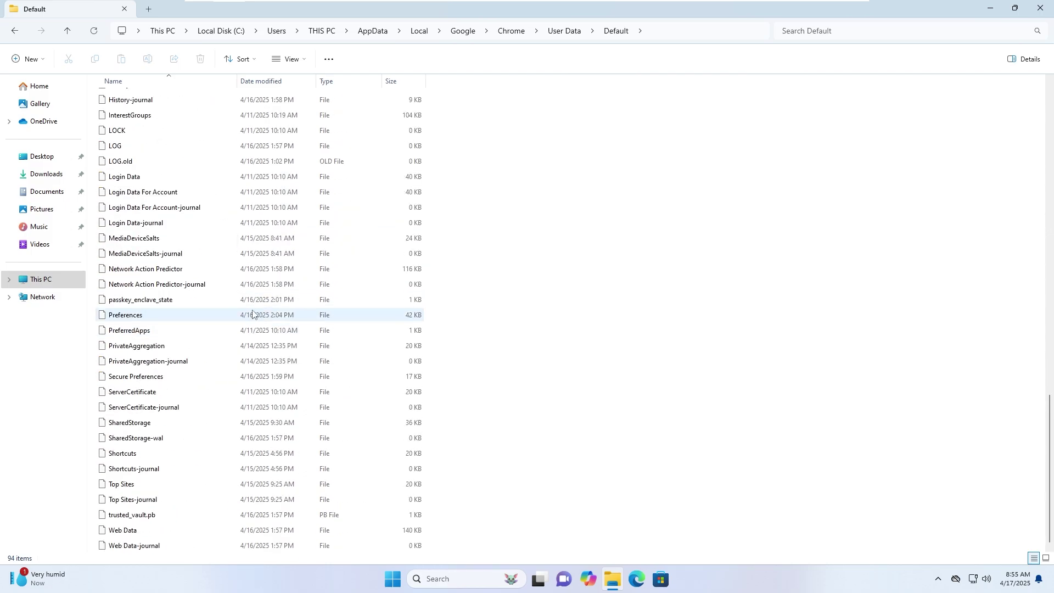
# Step: Delete the Web Data file from the Default folder and close File Explorer
pyautogui.click(130, 530)
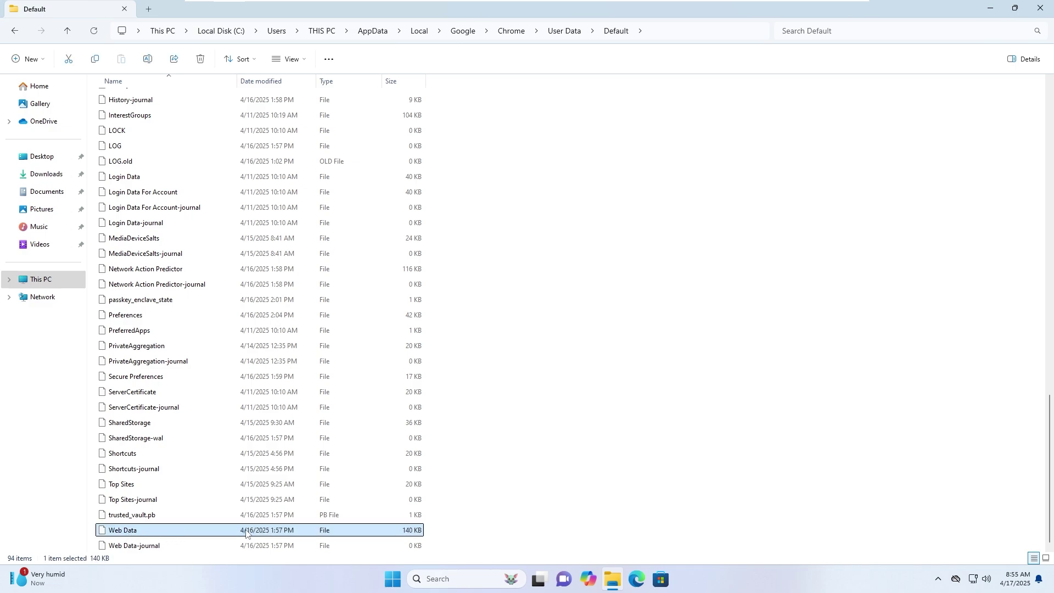
pyautogui.press('Delete')
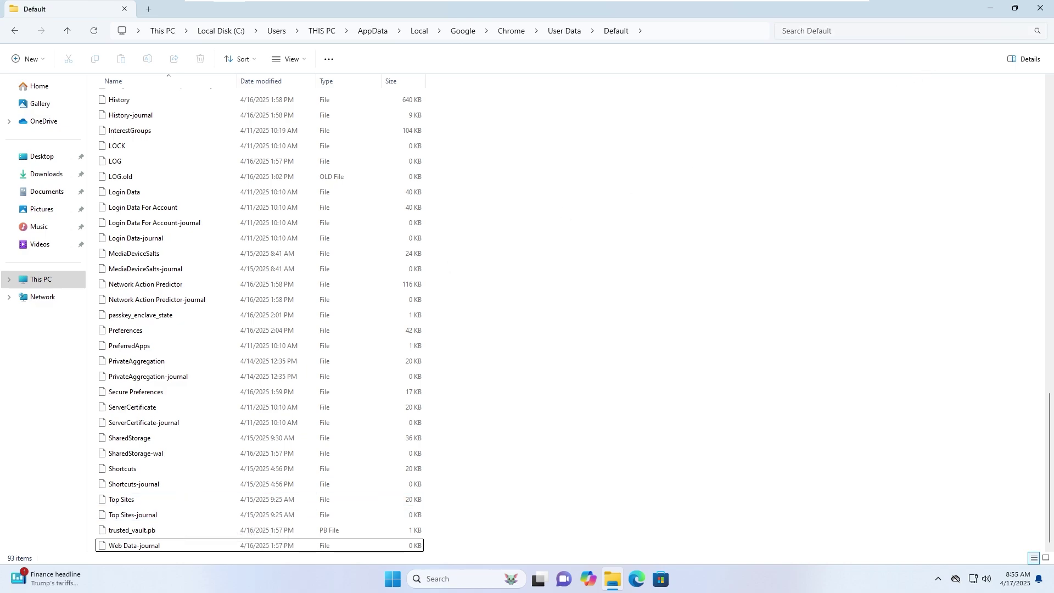
pyautogui.click(1039, 8)
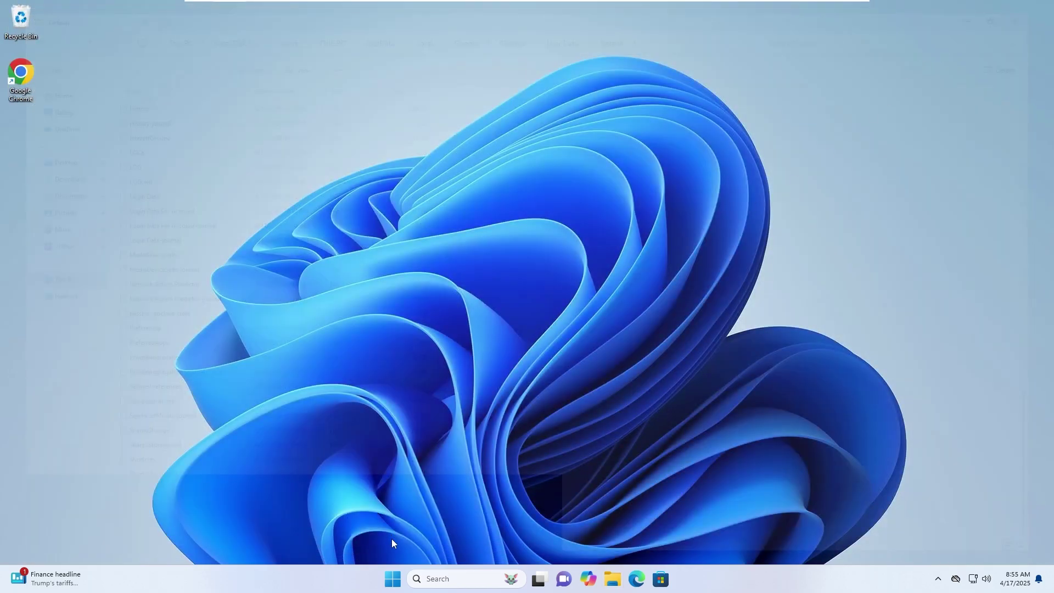
# Step: Choose Restart from the Start menu power options
pyautogui.click(393, 578)
pyautogui.click(662, 539)
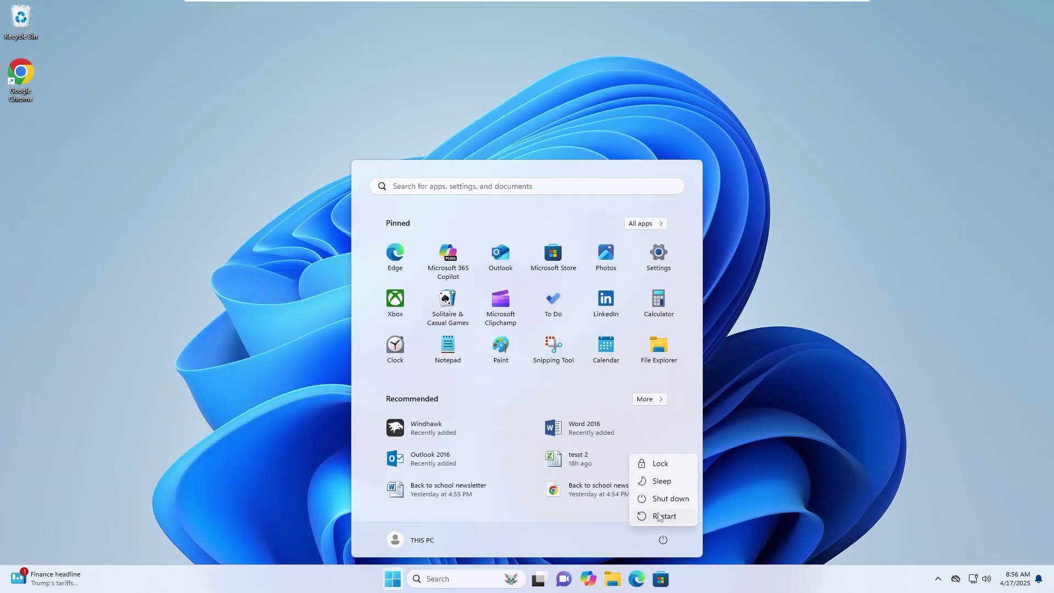